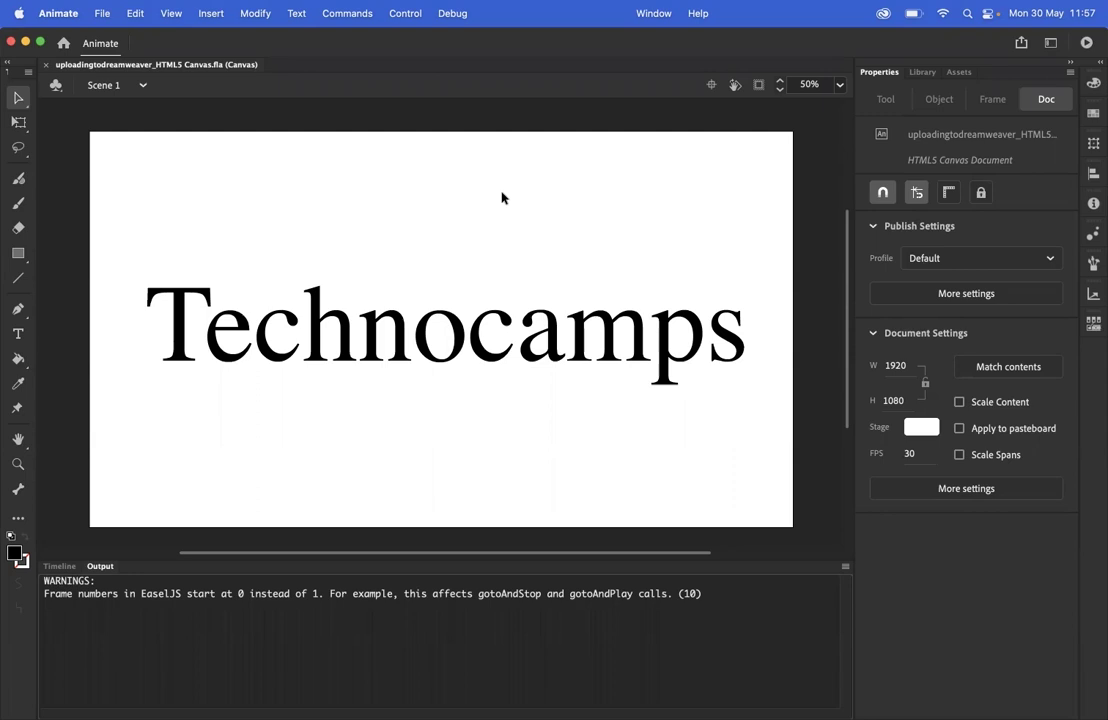
Step: Open Publish Settings, review the Image Settings tab, and keep Image Assets as the export format
click(100, 15)
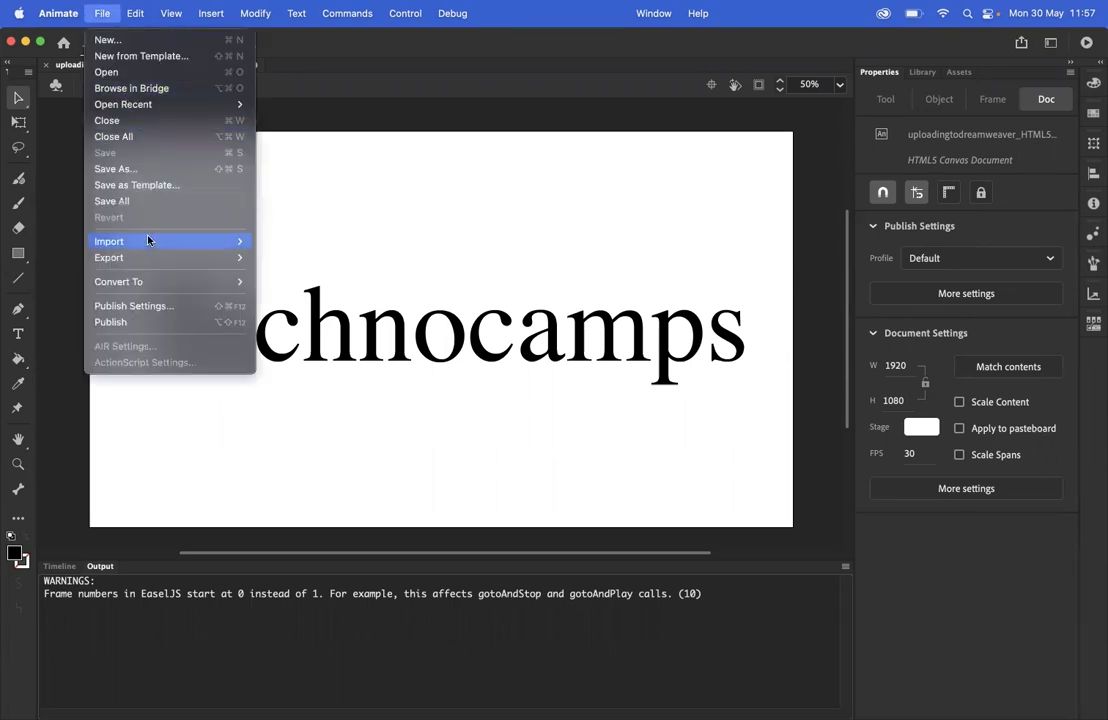
click(144, 309)
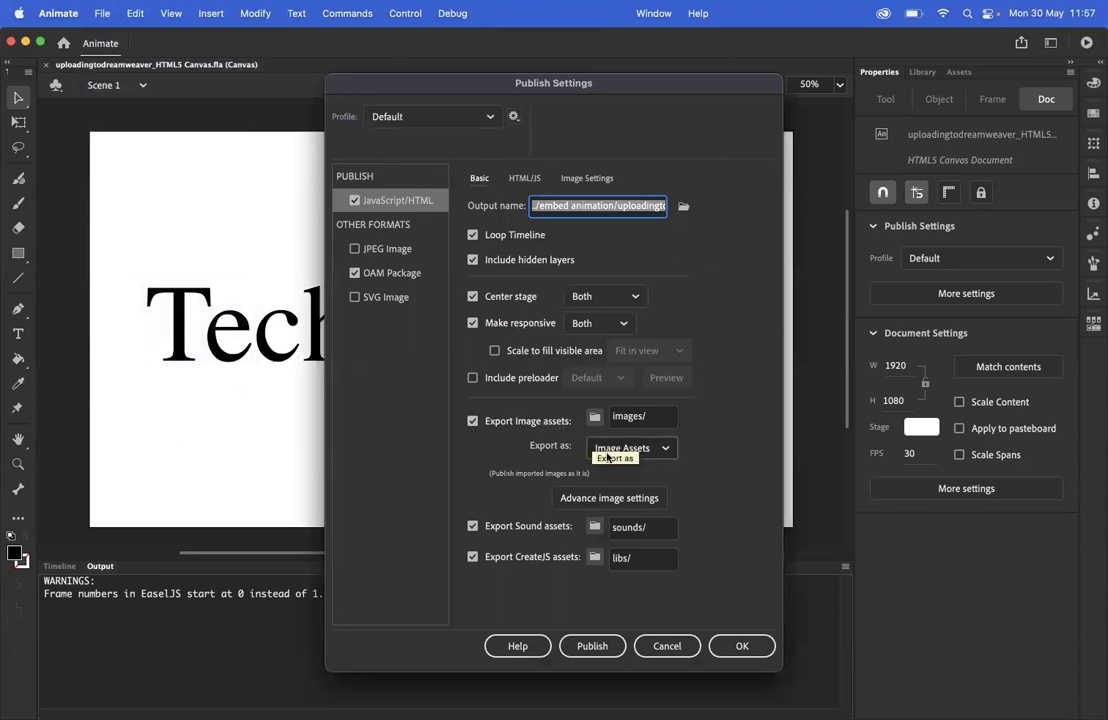
click(643, 450)
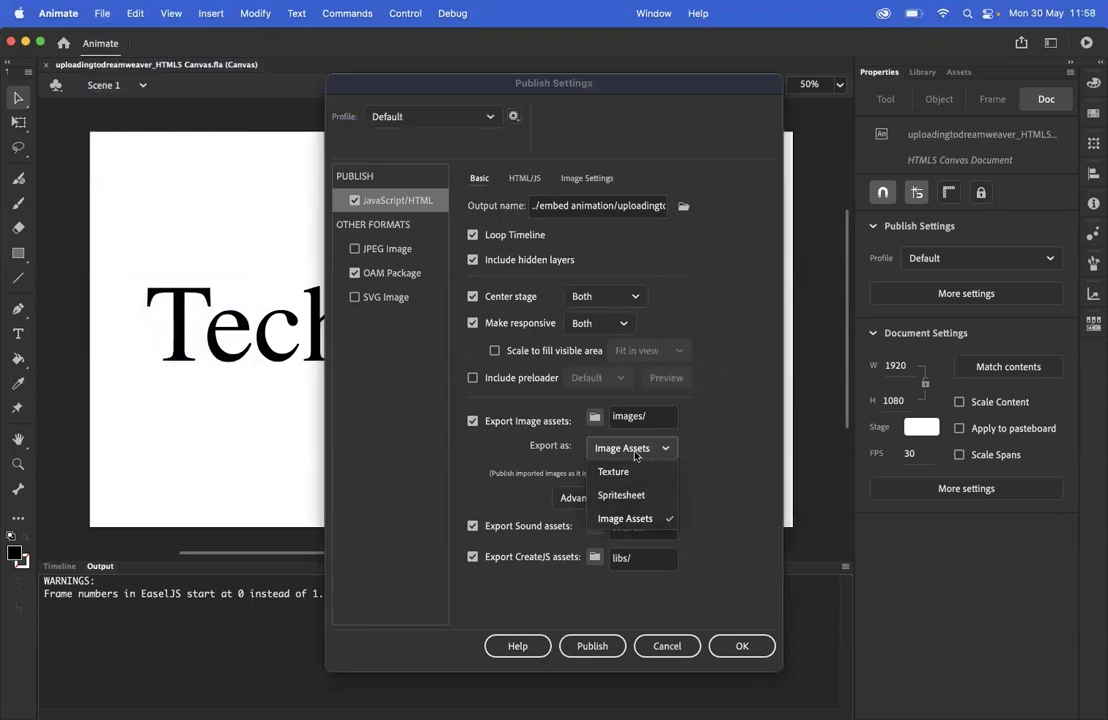
click(650, 452)
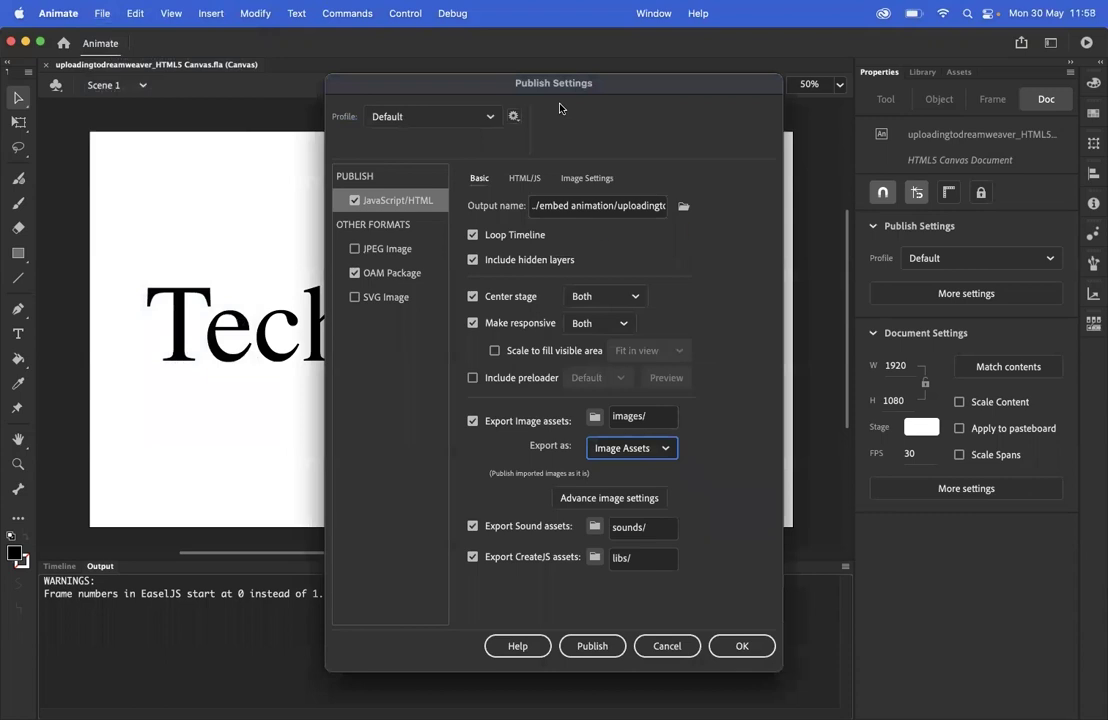
click(587, 180)
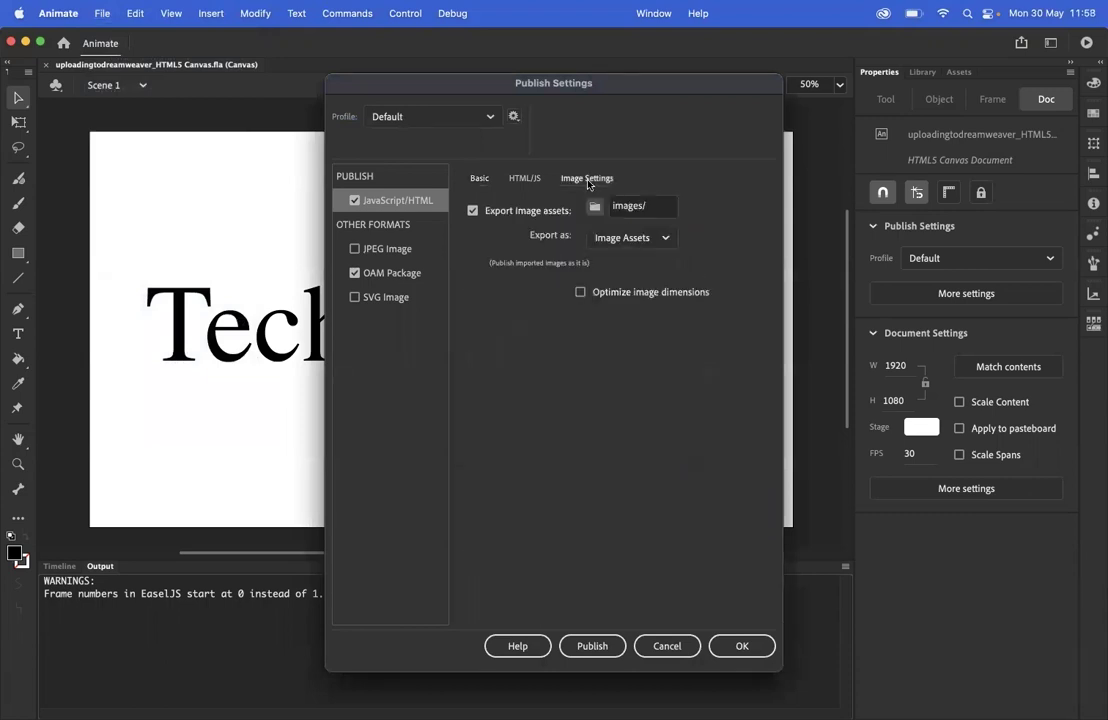
click(622, 238)
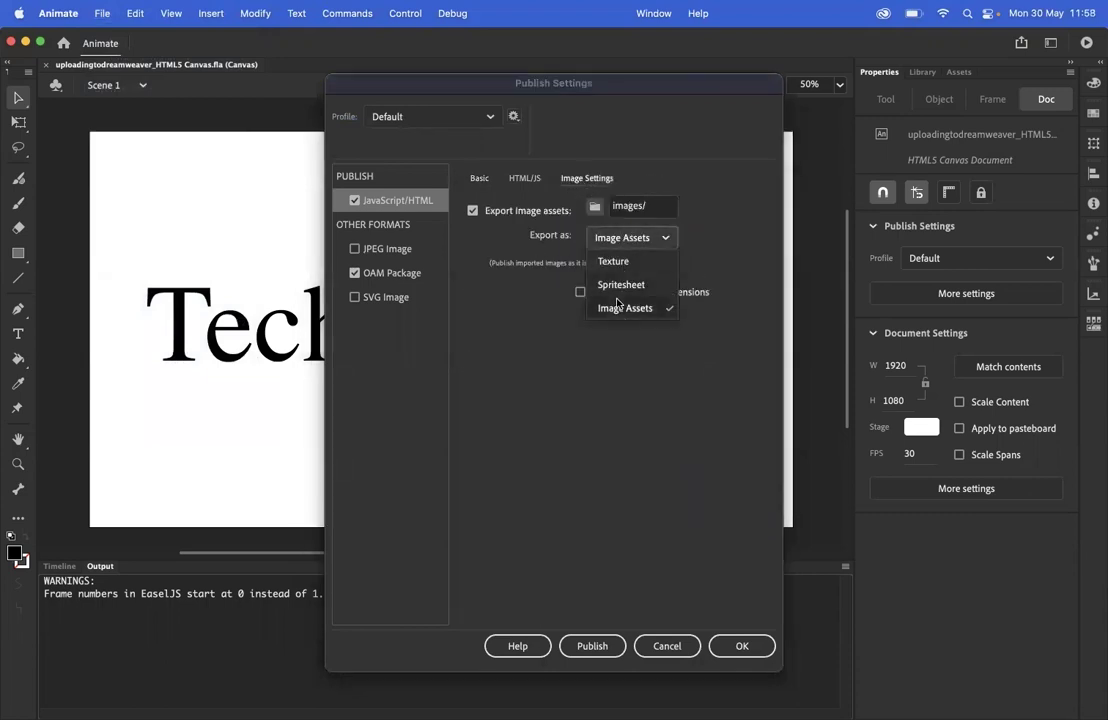
click(606, 237)
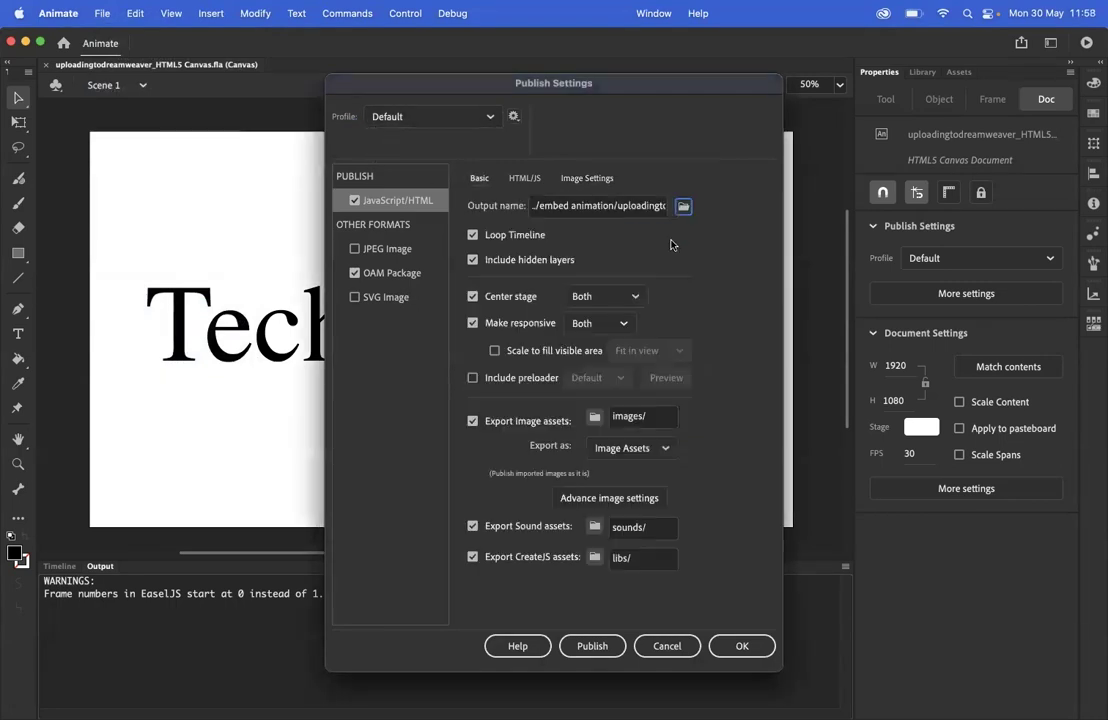
click(479, 178)
click(684, 208)
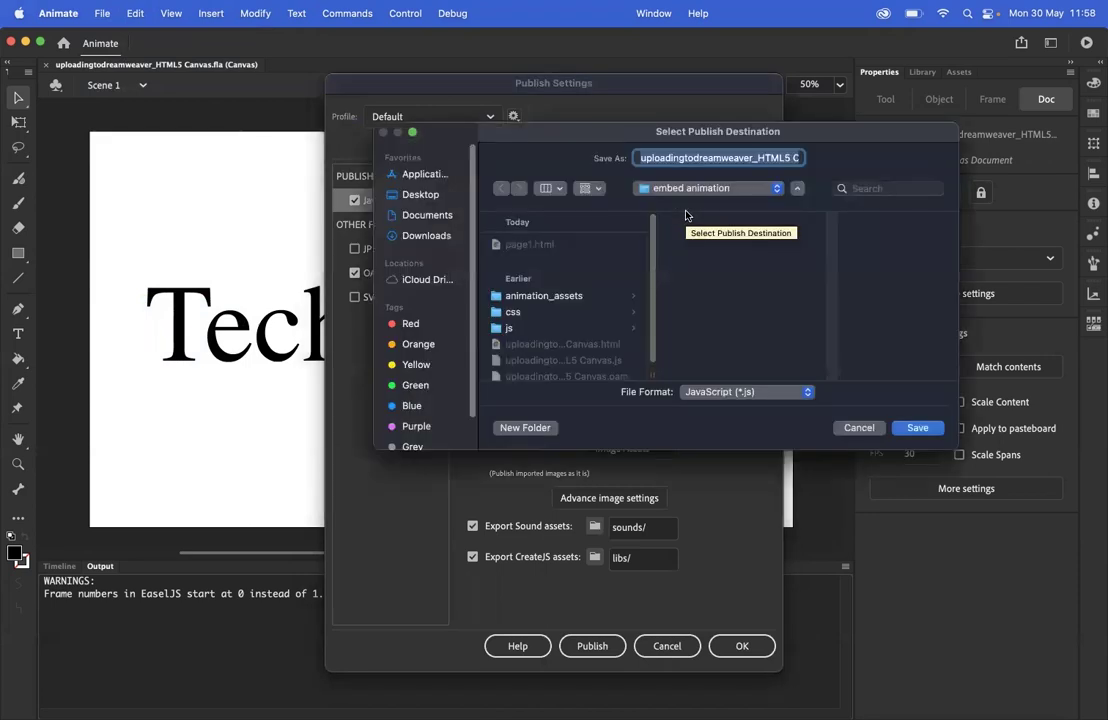
click(859, 428)
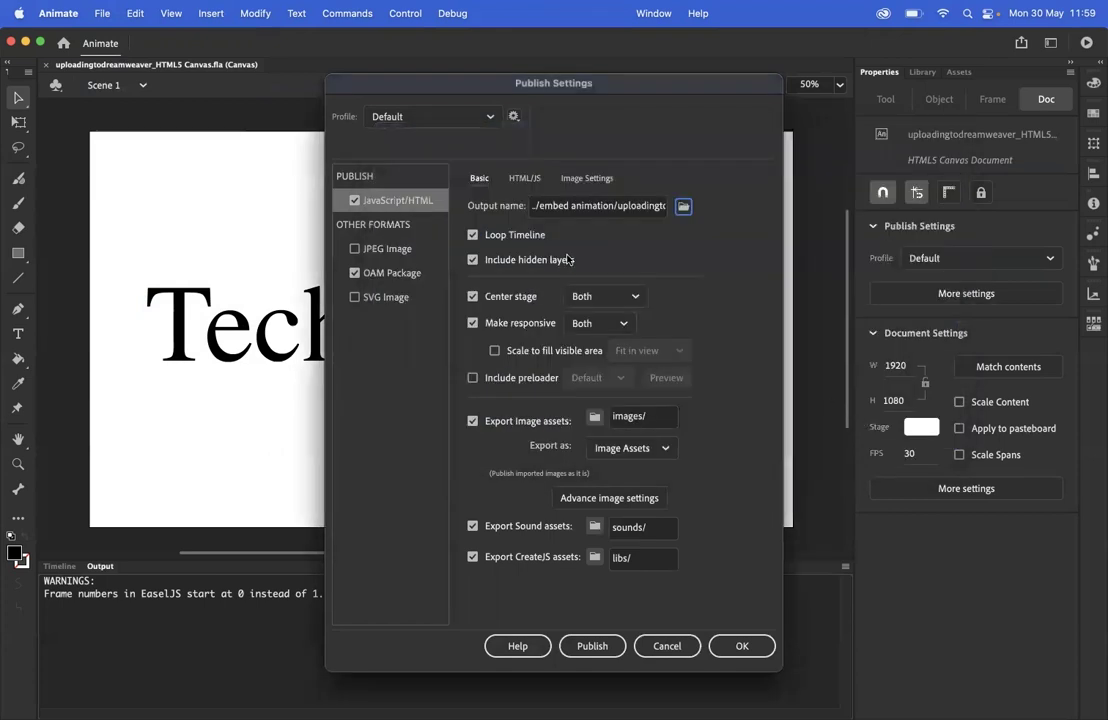
Step: Enable OAM Package output, check the output name, and publish to the embed animation folder
click(420, 277)
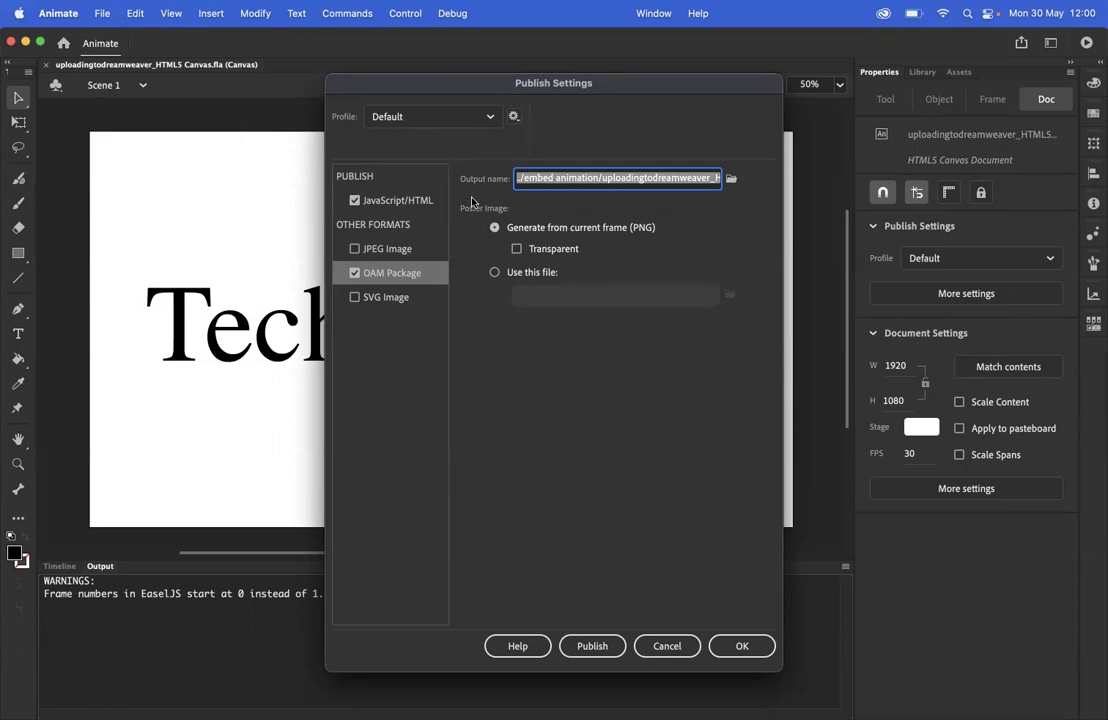
click(589, 190)
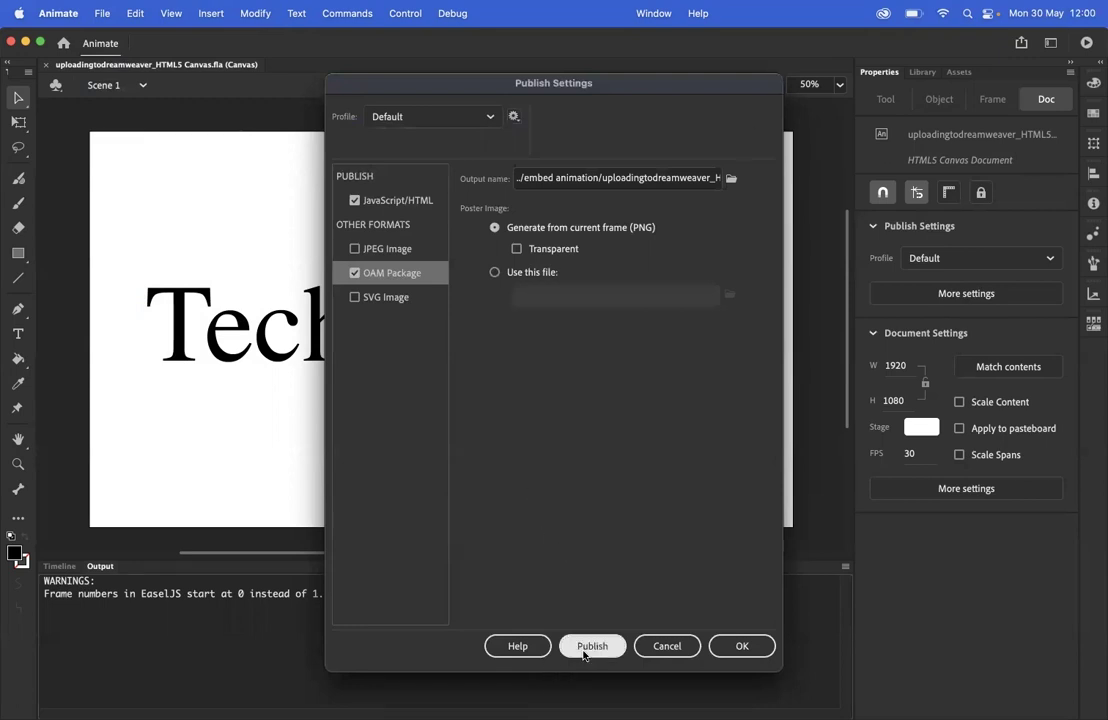
click(586, 652)
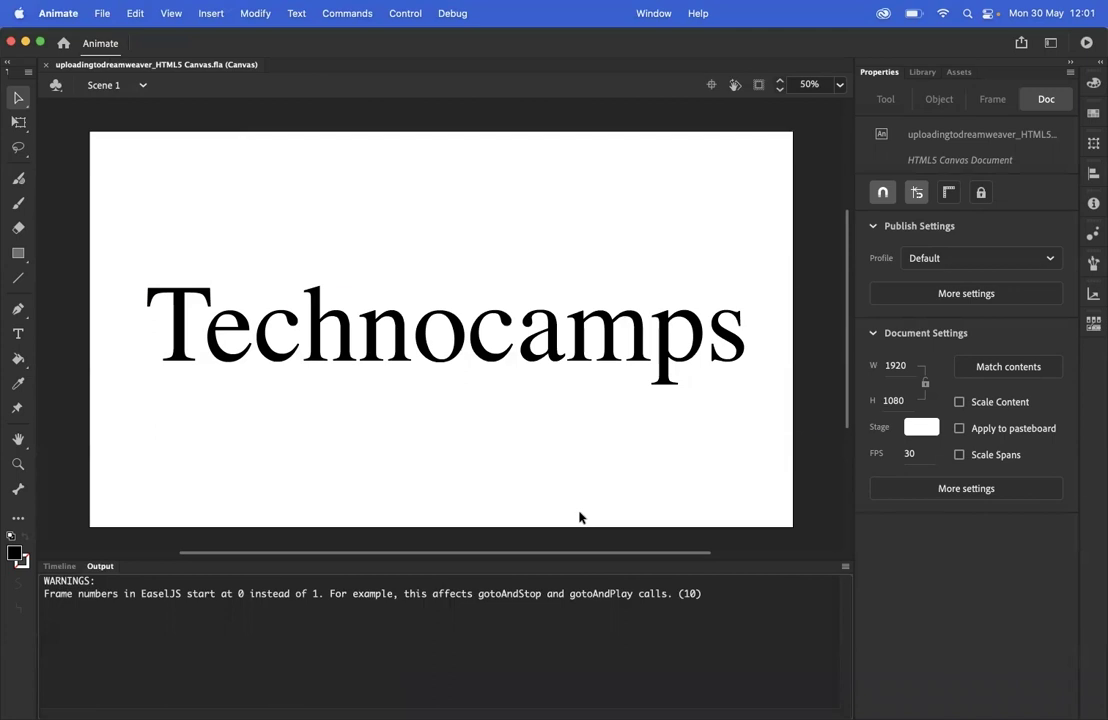
Step: In Dreamweaver's page1.html, keep the Insert panel on HTML and scroll to Animated Composition
key(super+Tab)
key(super+Tab)
key(super+shift+Tab)
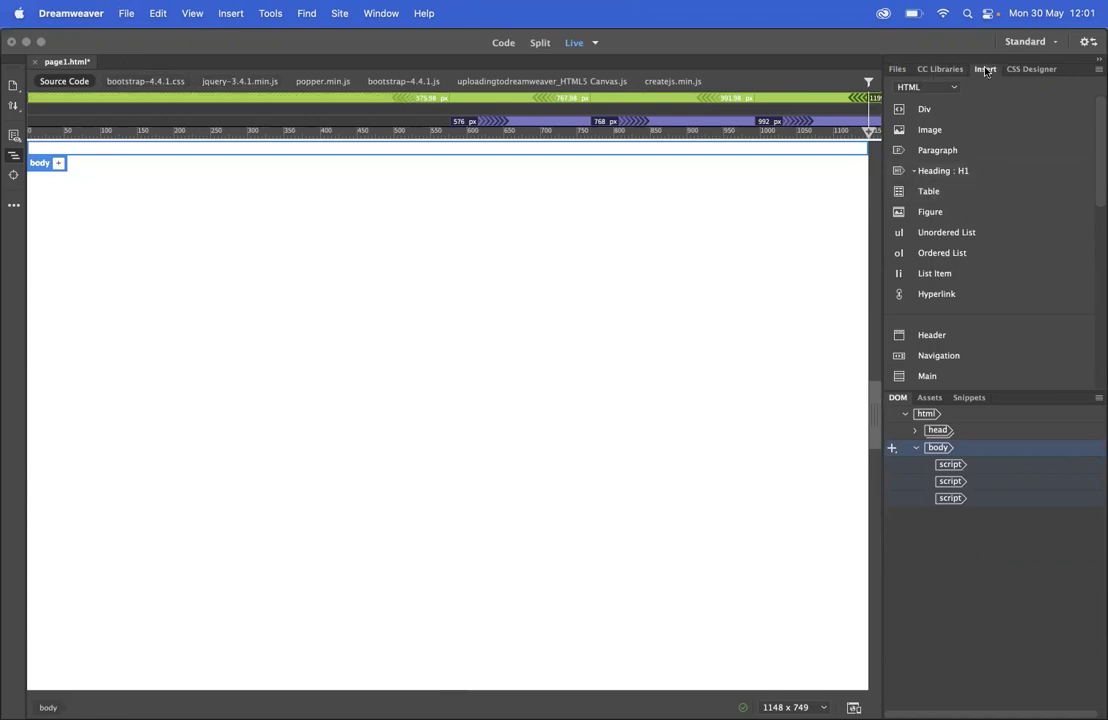
click(950, 91)
click(950, 91)
scroll(927, 182, down, 5)
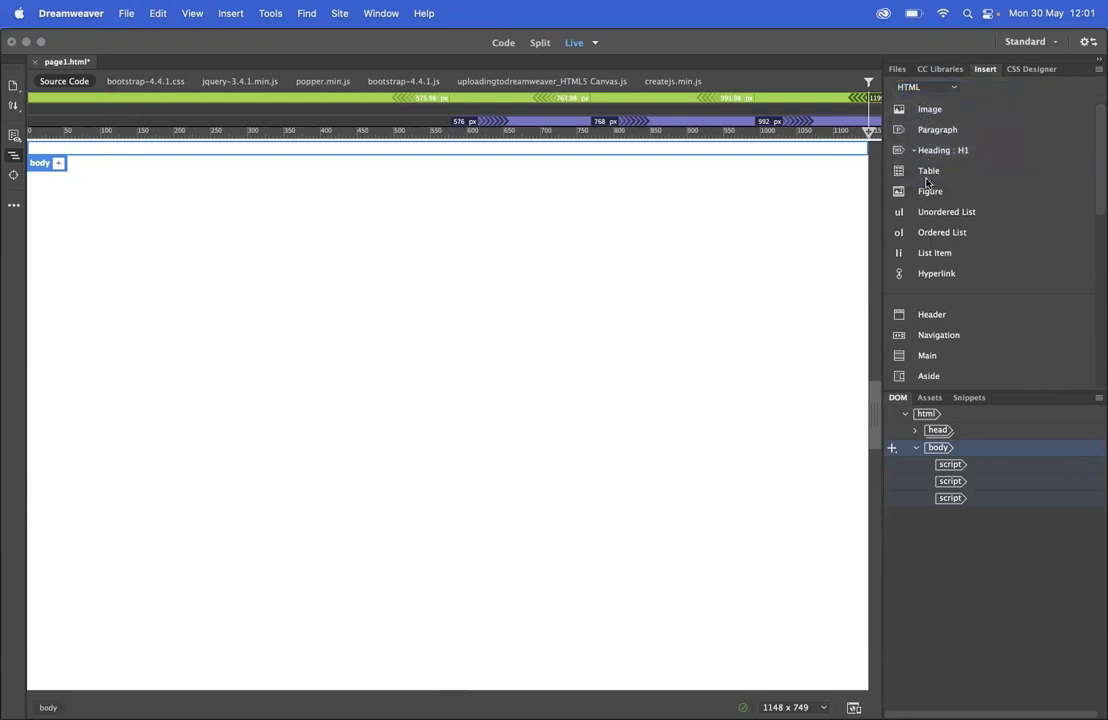
scroll(926, 183, down, 10)
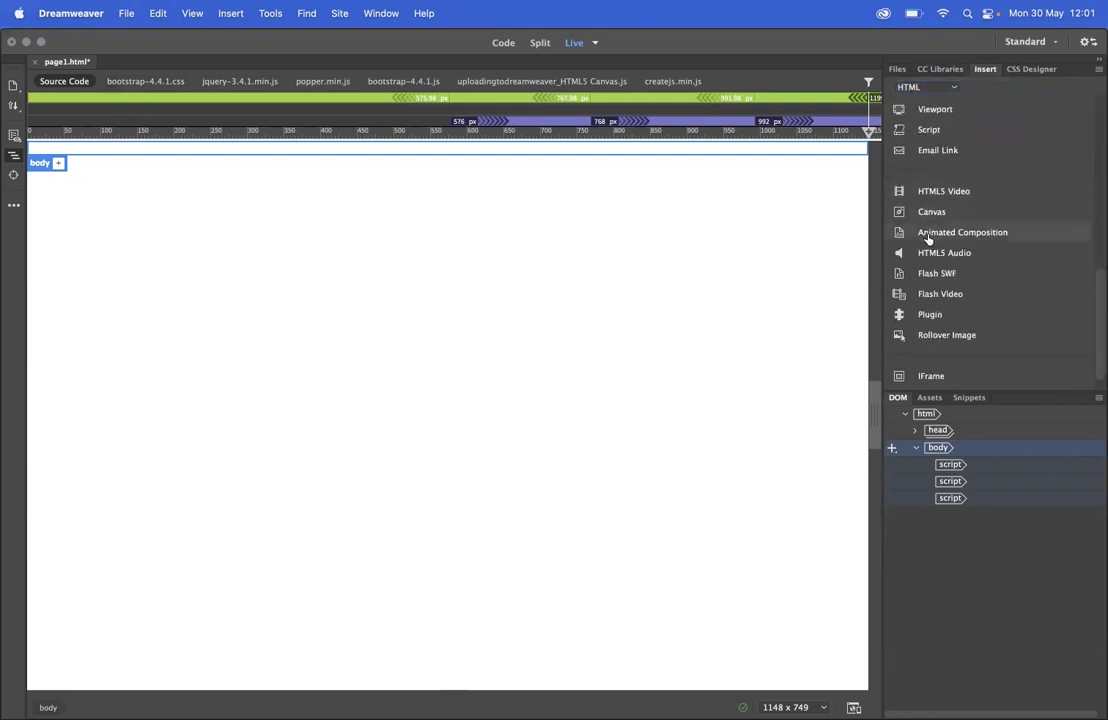
Step: Insert the Technocamps .oam package as an animated composition, replacing the existing one
click(988, 234)
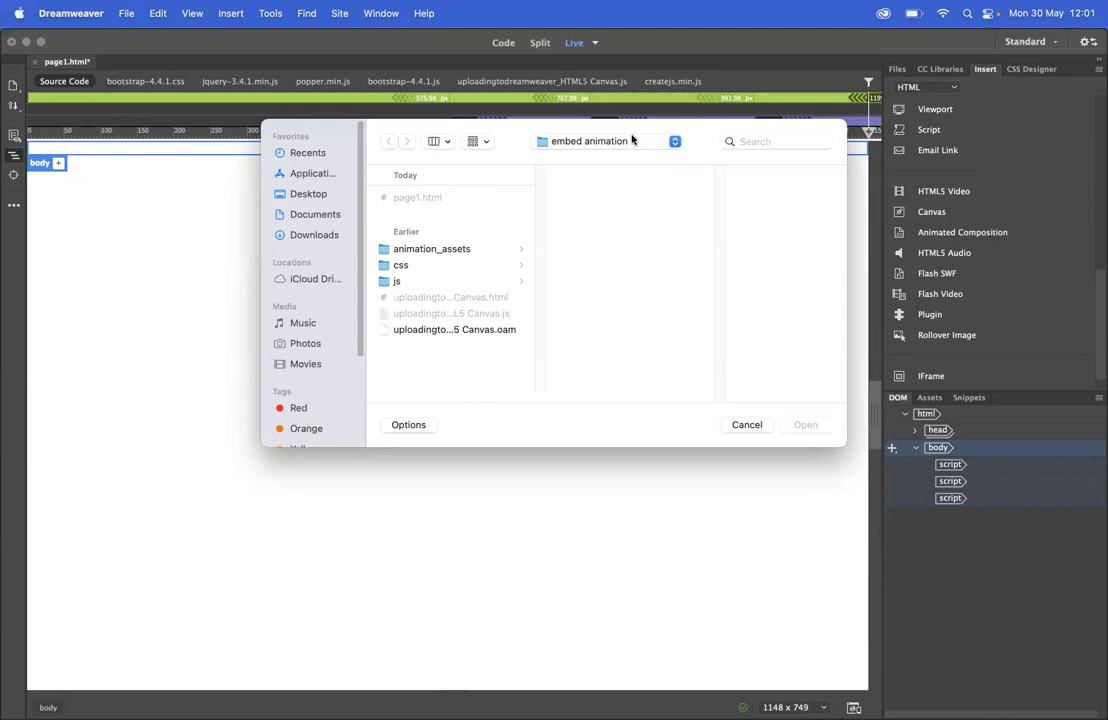
click(473, 329)
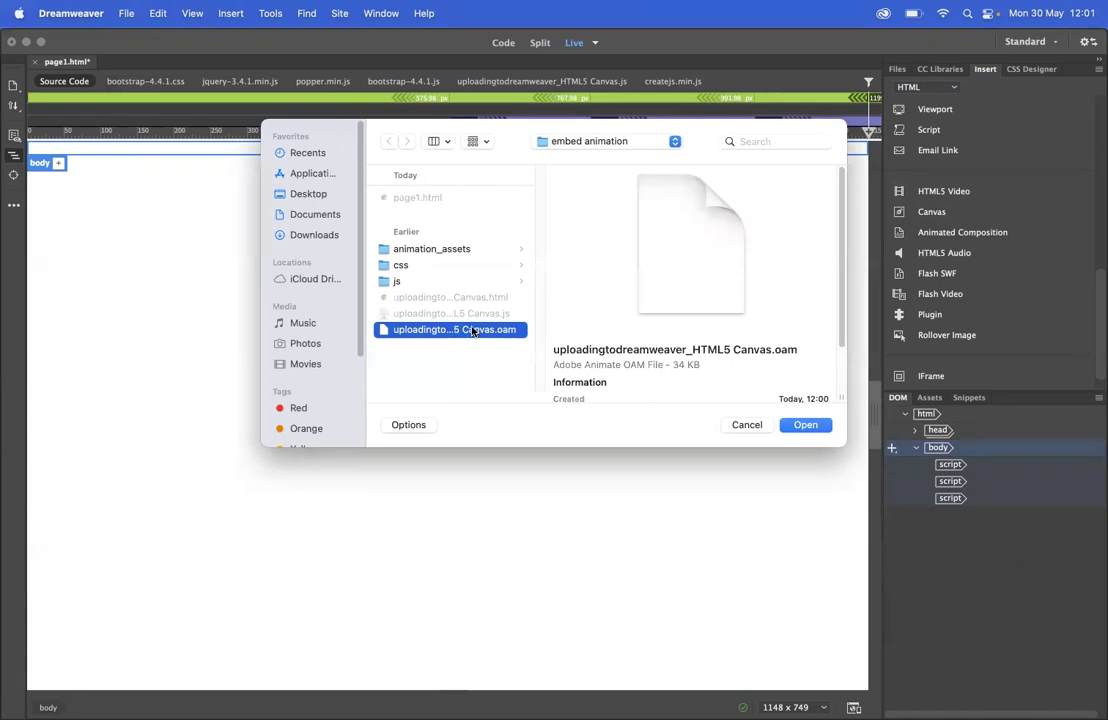
click(803, 424)
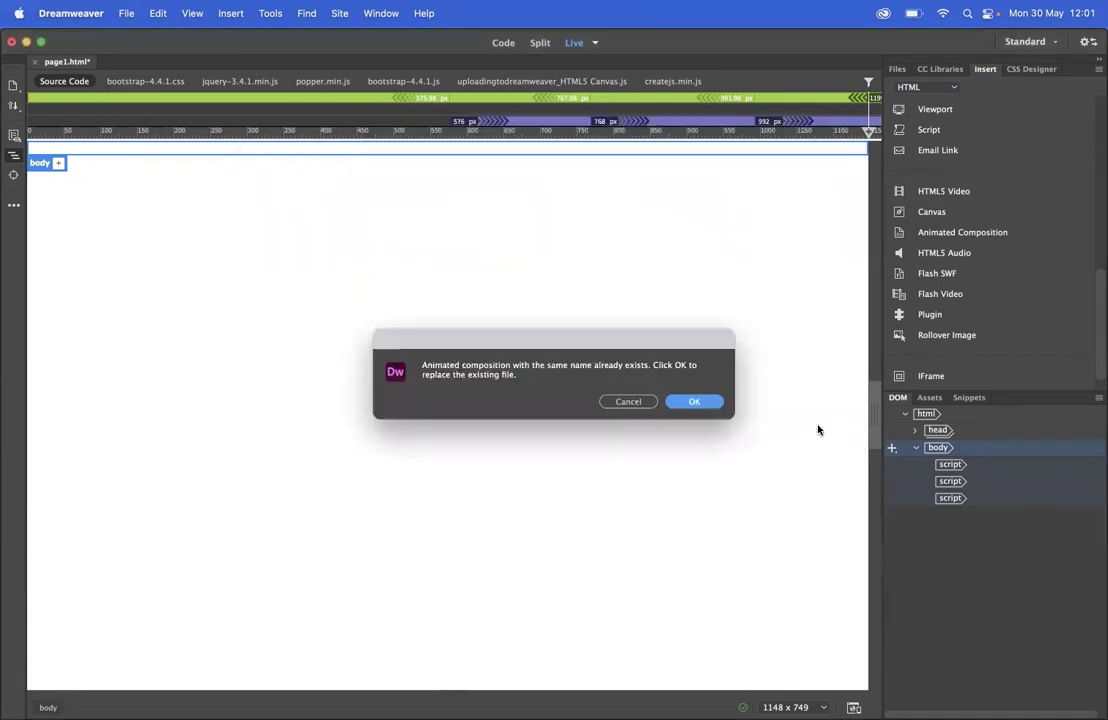
click(695, 402)
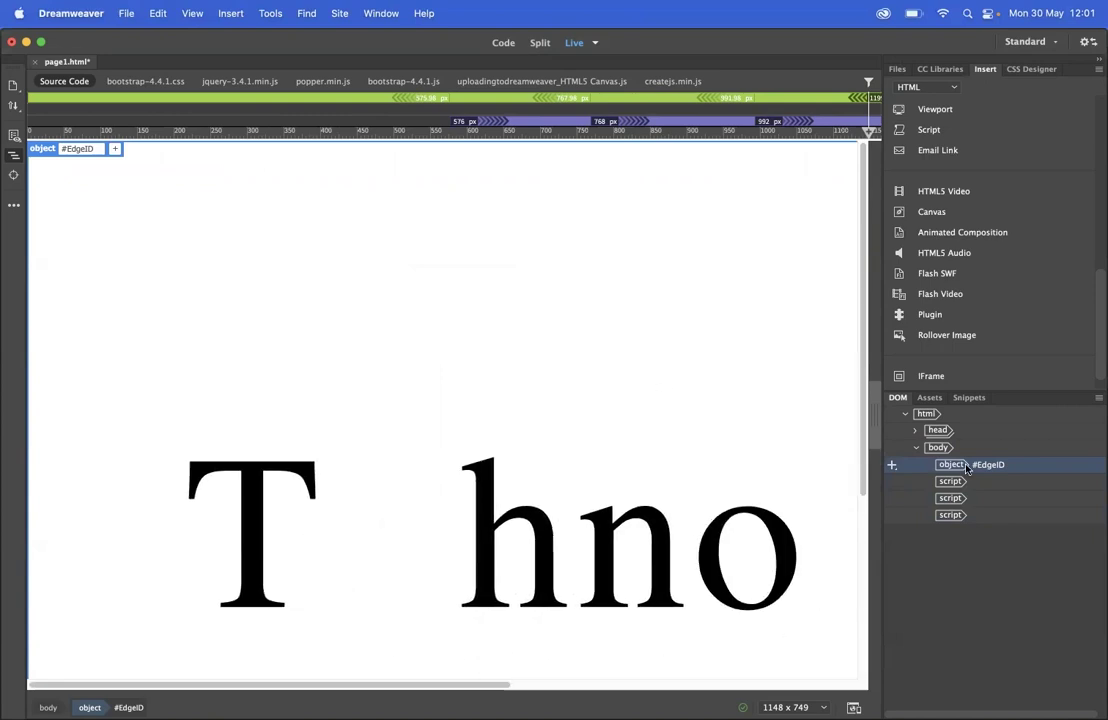
Step: In Split view, change the object's width from 1940 to 100% and height from 1100 to 500
click(538, 43)
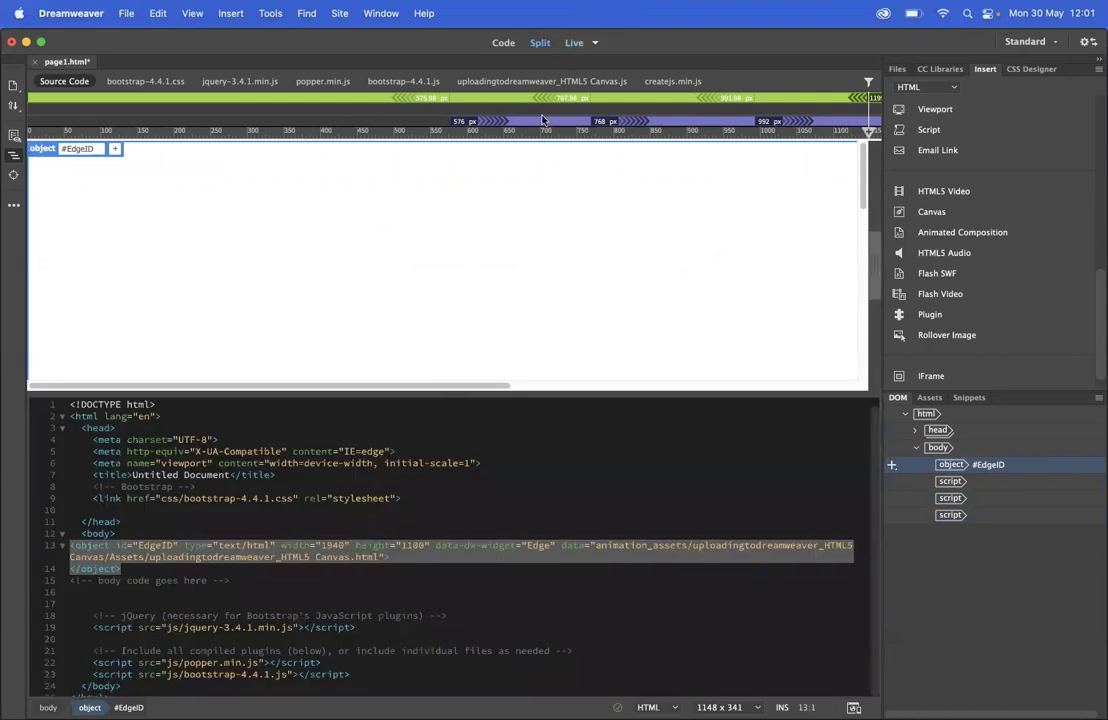
double_click(410, 545)
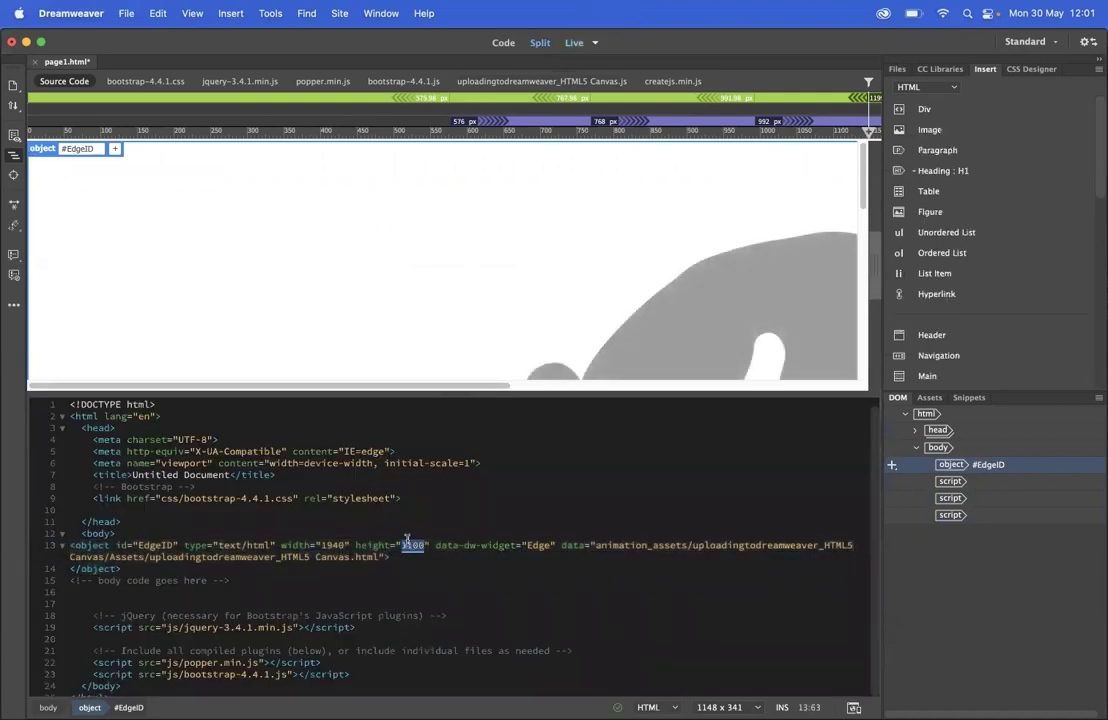
double_click(331, 545)
text(100)
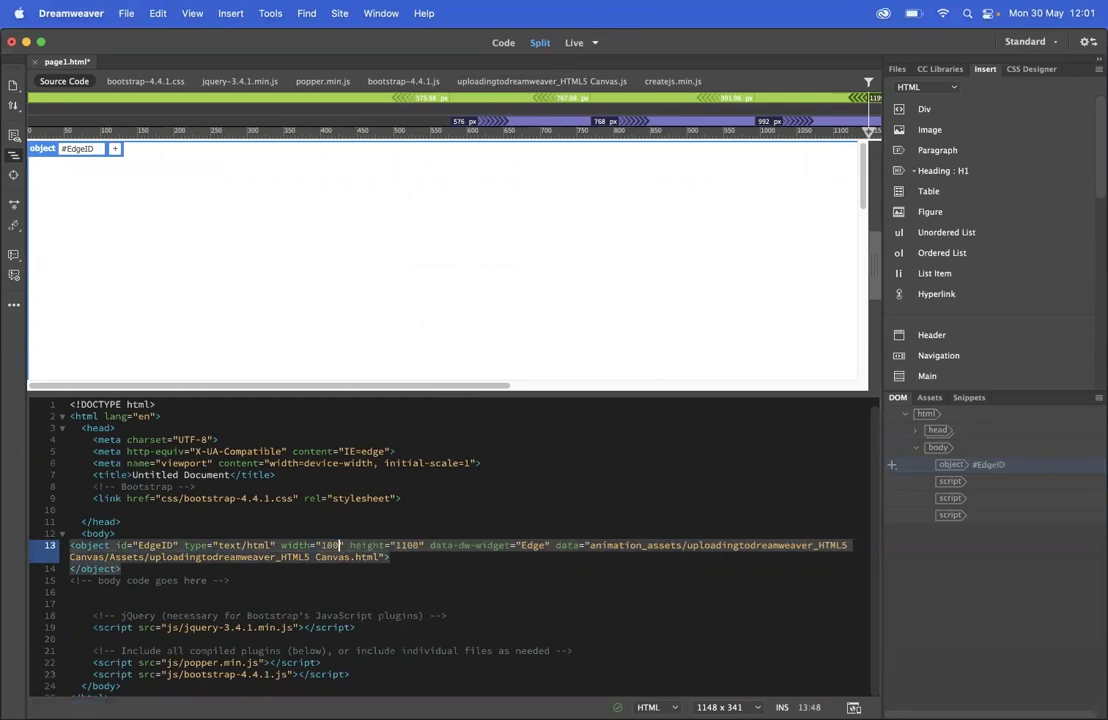
text(%)
double_click(413, 545)
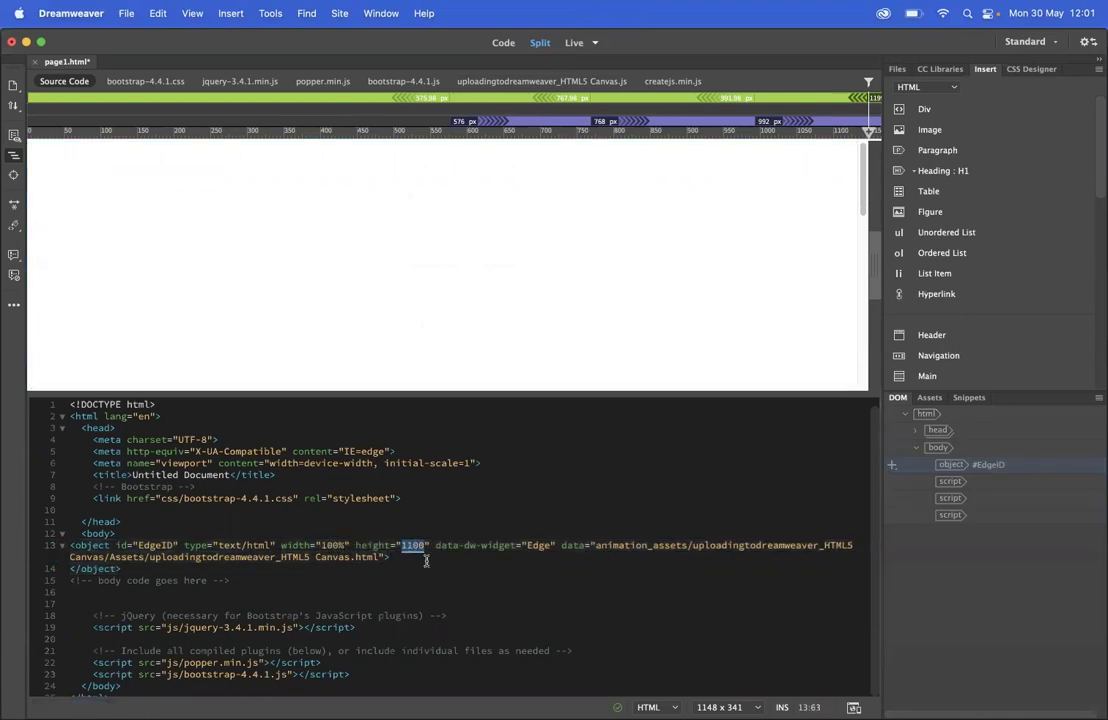
text(500)
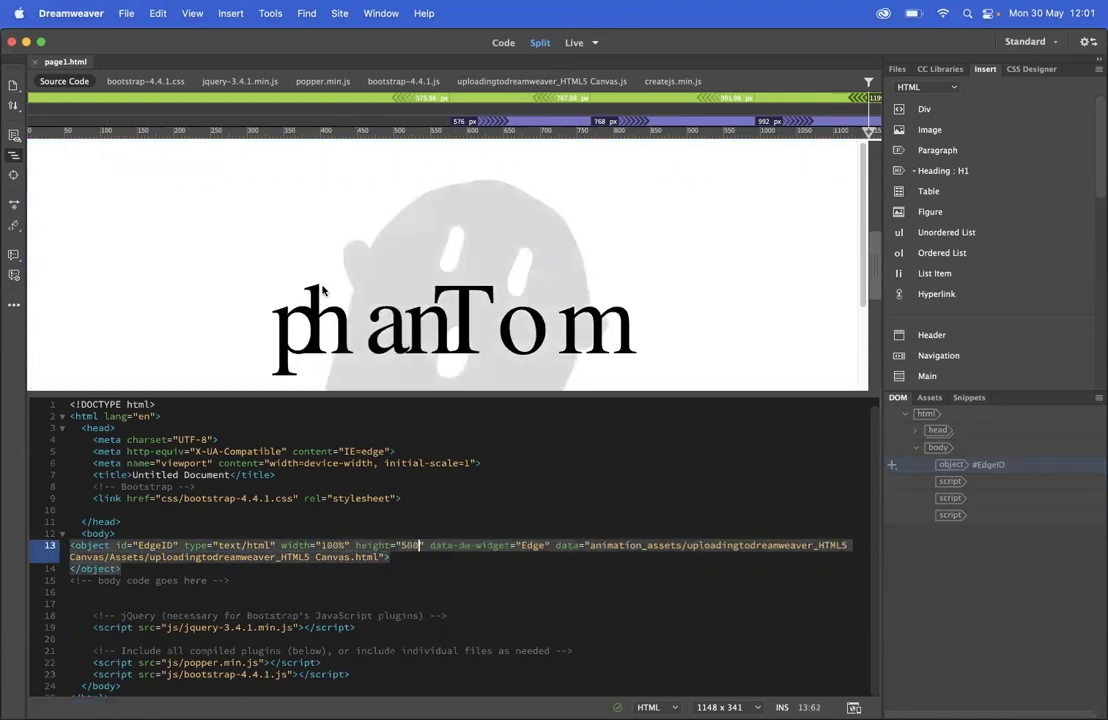
click(574, 43)
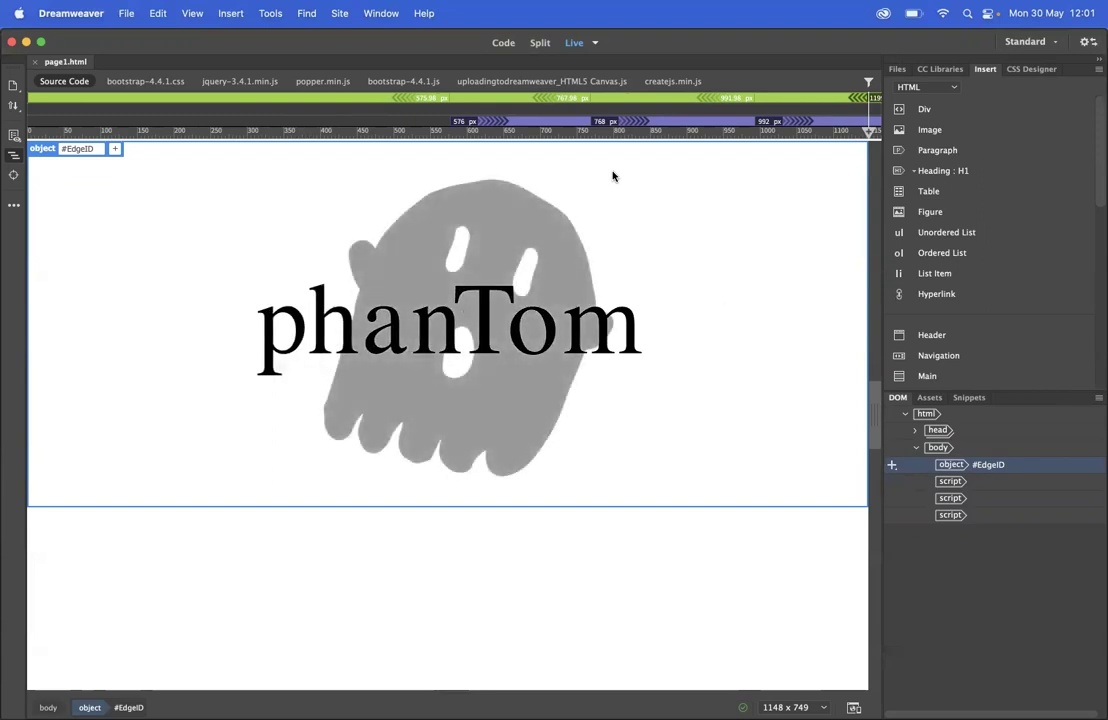
Step: Back in Animate, show the File menu's Convert To options for the Technocamps document
key(super+Tab)
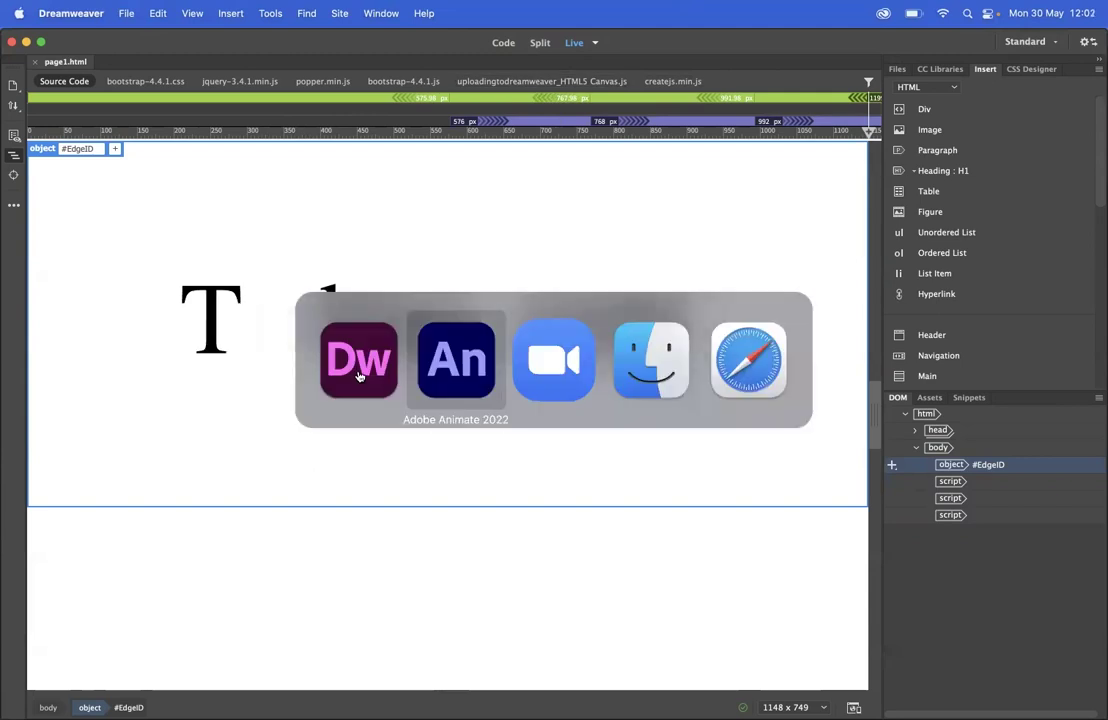
key(super+Tab)
key(super+Tab)
key(super+shift+Tab)
key(super+shift+Tab)
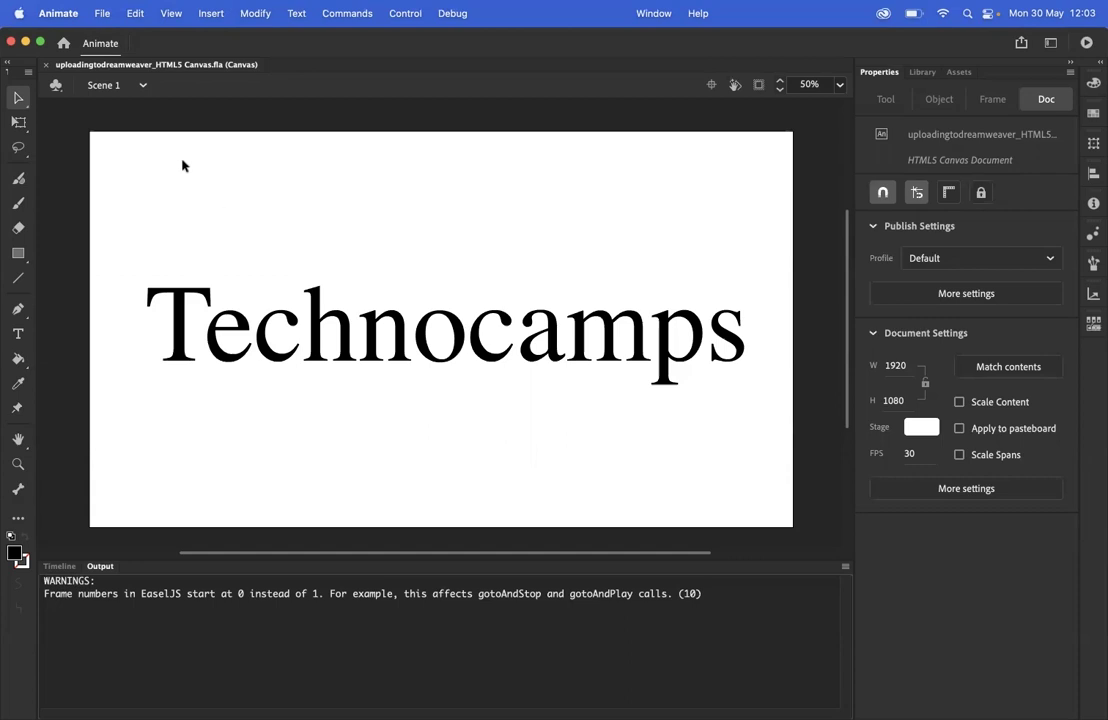
click(105, 14)
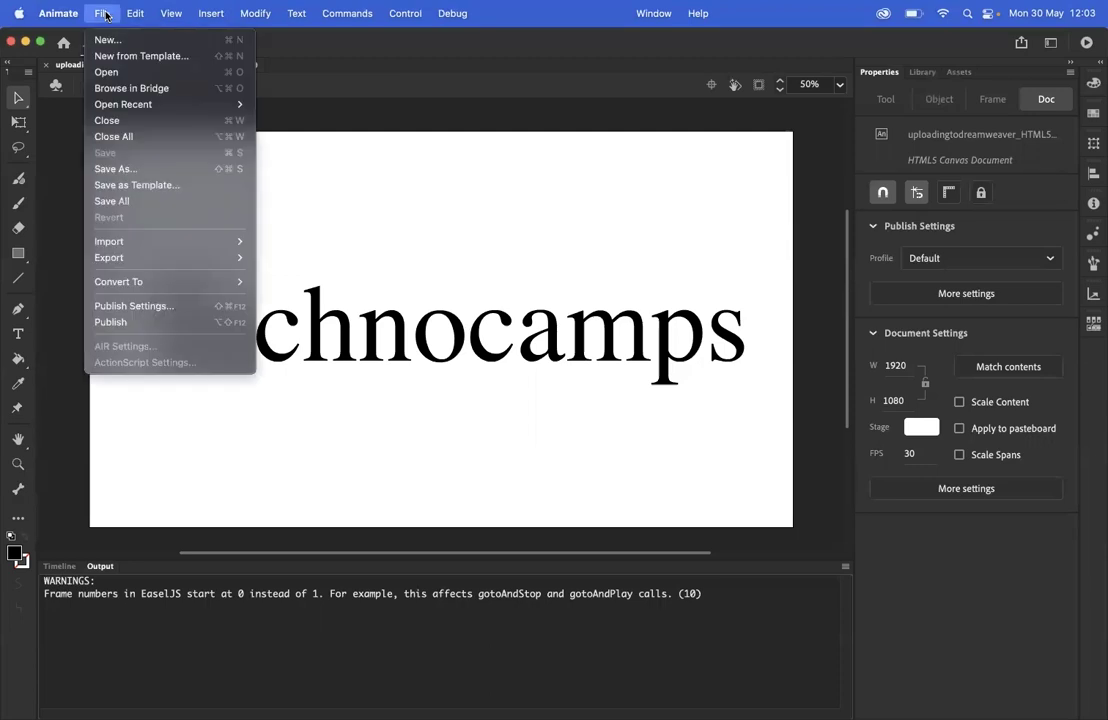
mouse_move(143, 284)
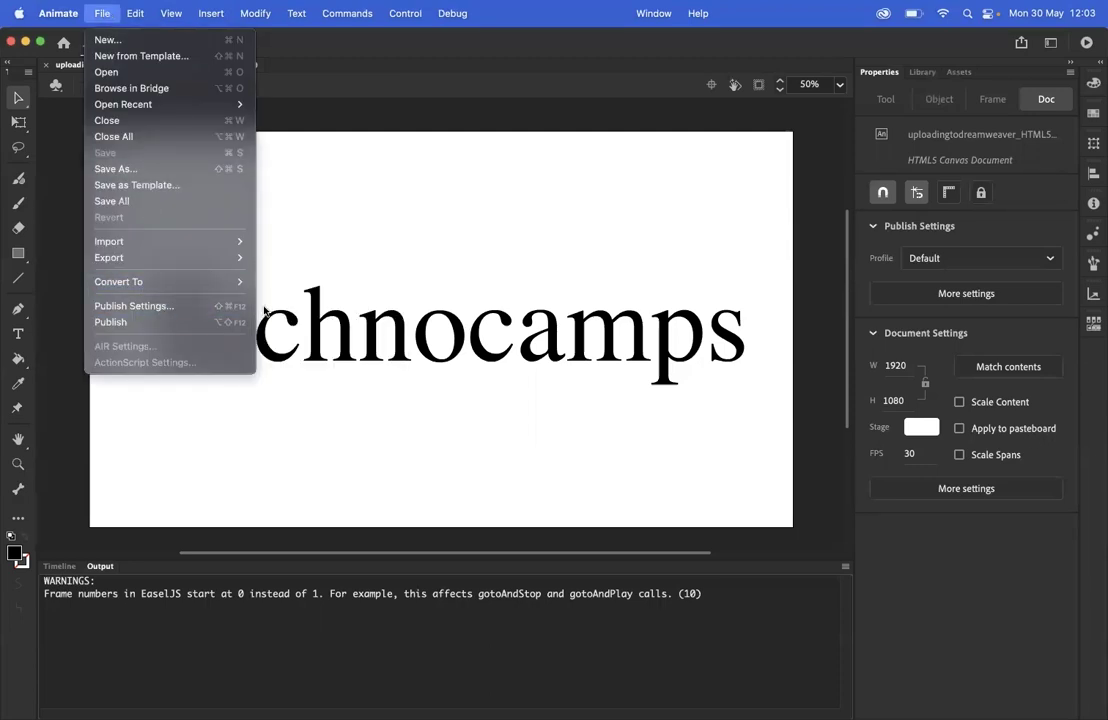